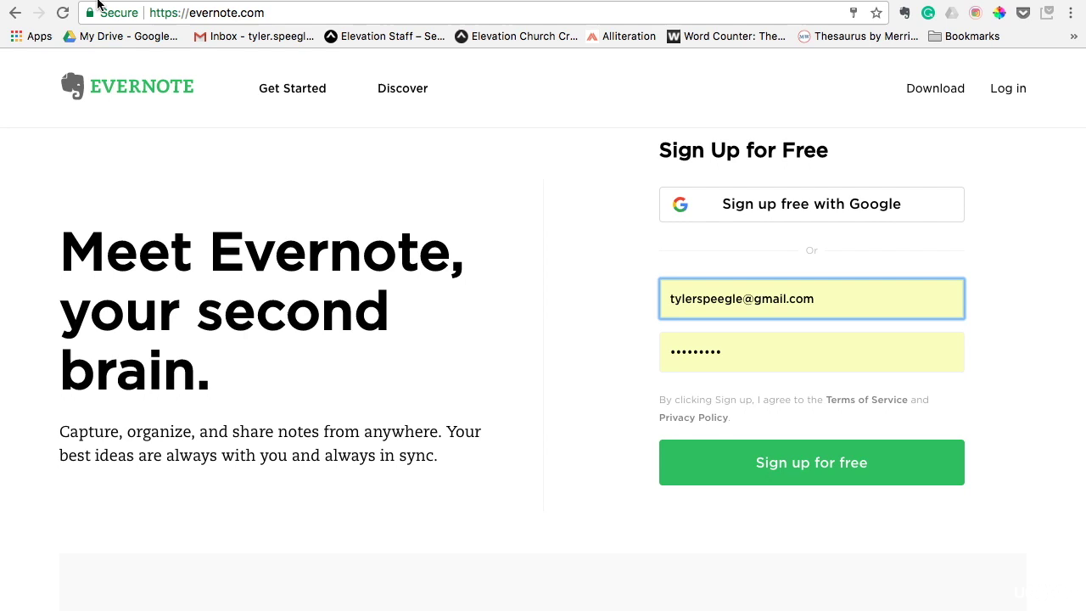
Step: Reload evernote.com from the browser's address bar
left_click(264, 12)
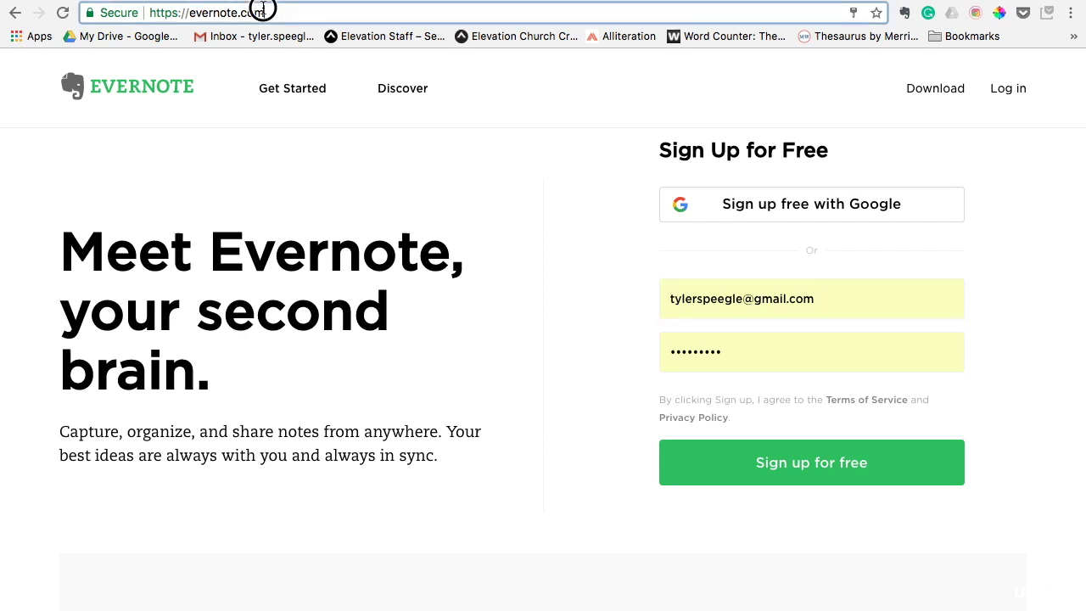
type("evernote.")
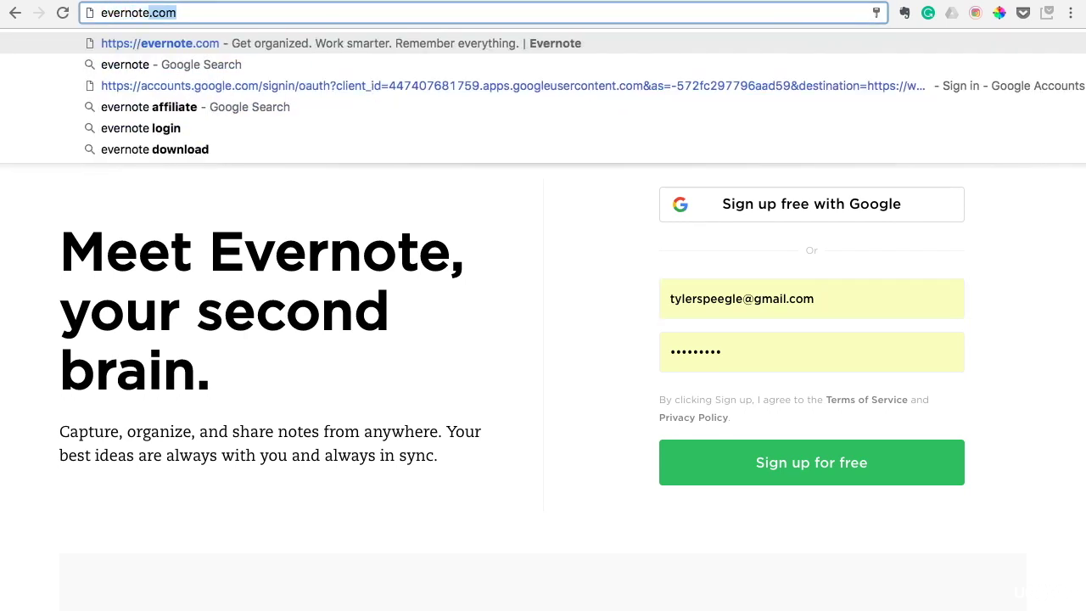
key("Return")
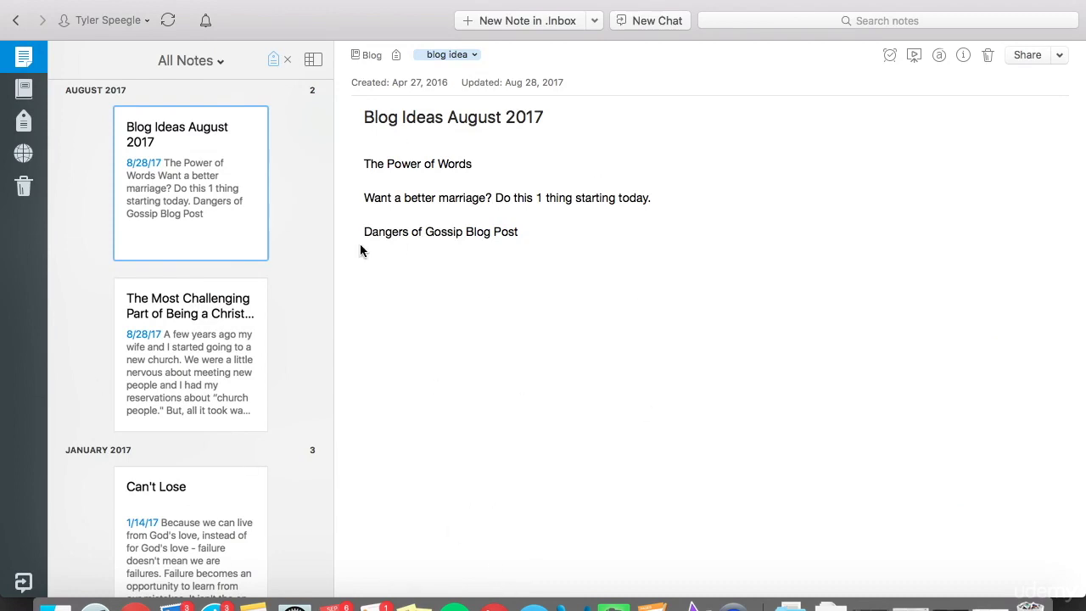
Step: Switch between the Notebooks and Tags lists, ending on Tags where 'blog idea' shows 23 notes
left_click(25, 56)
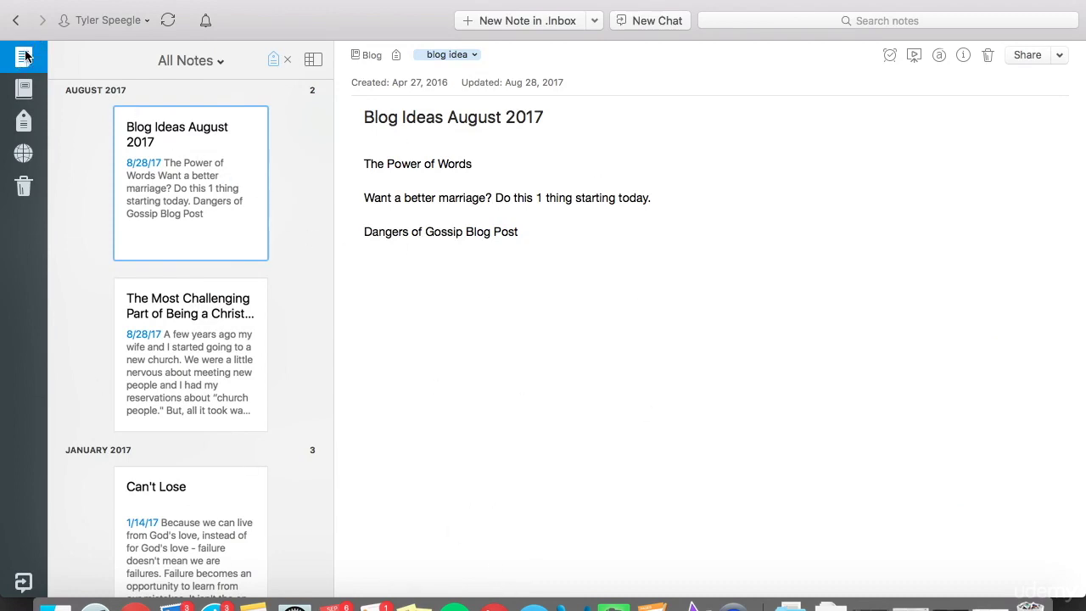
left_click(24, 94)
left_click(24, 119)
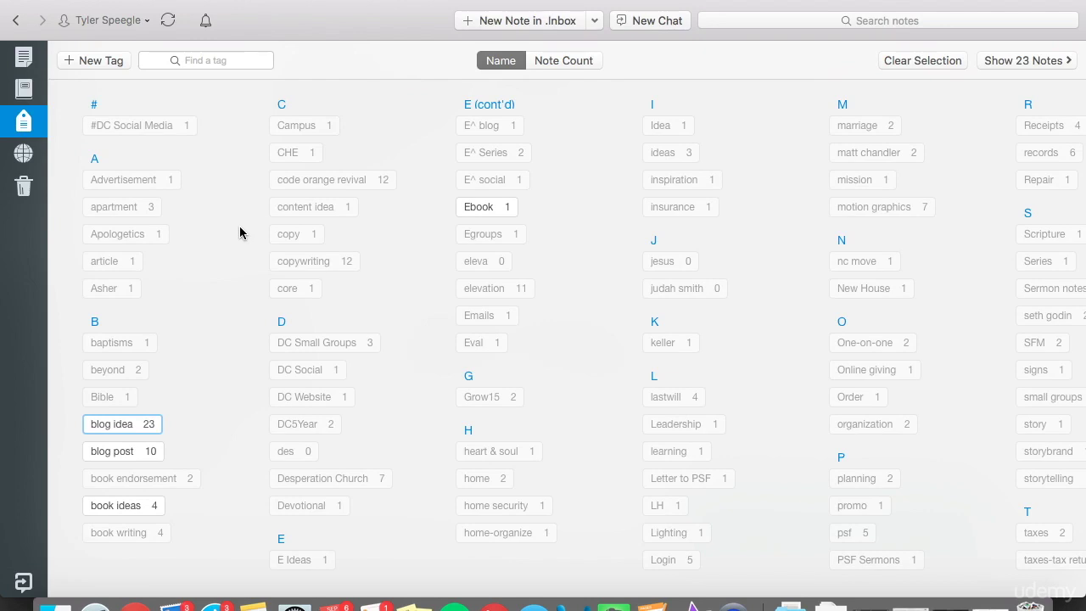
left_click(24, 88)
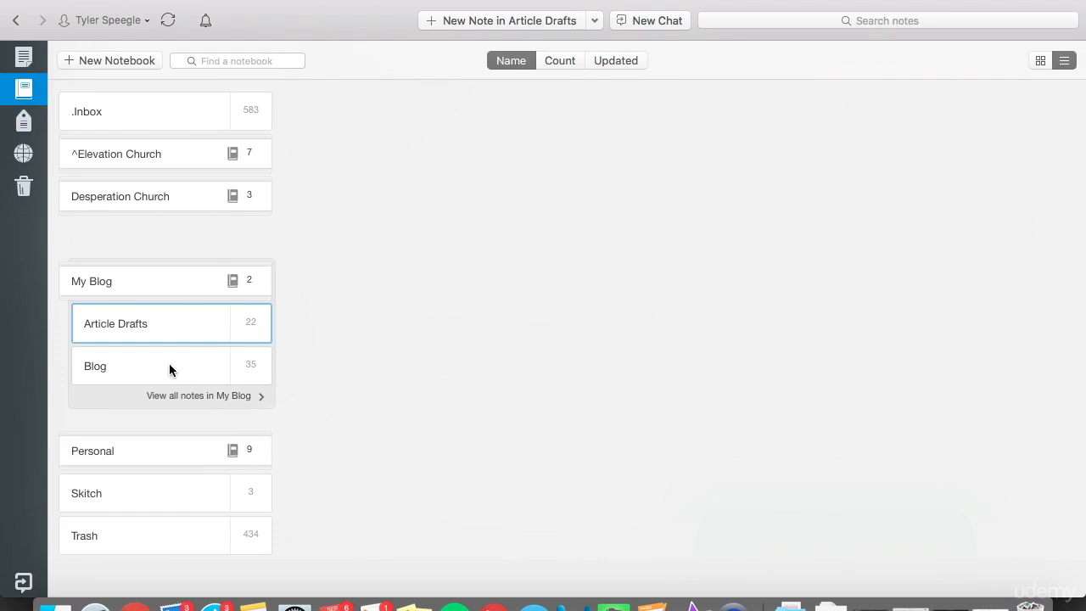
left_click(24, 122)
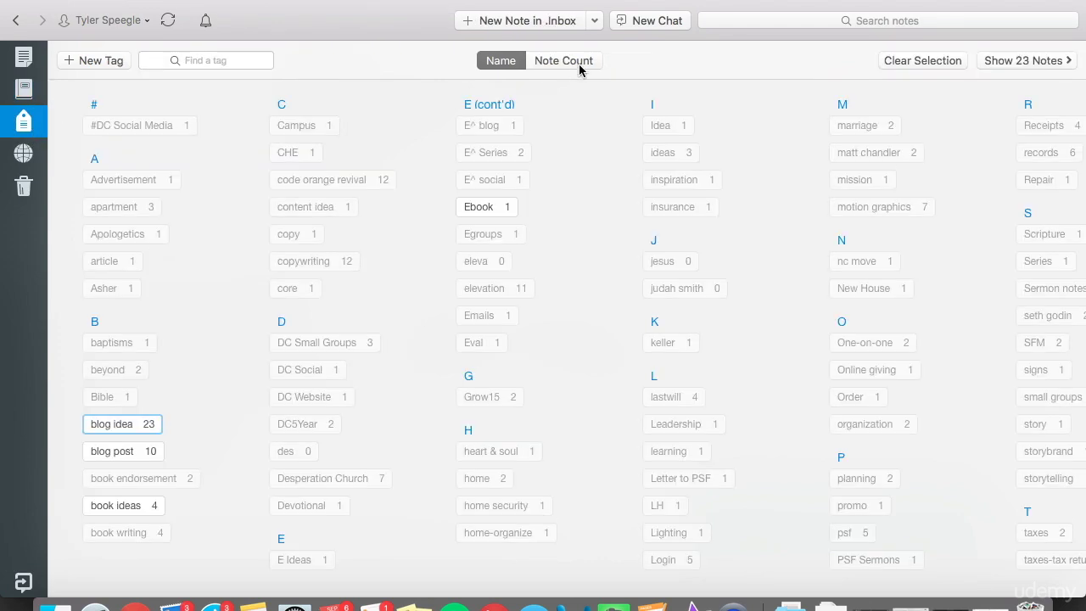
Step: Start a new .Inbox note titled '20 Lessons My Two Year Old Son Has Taught Me'
left_click(526, 21)
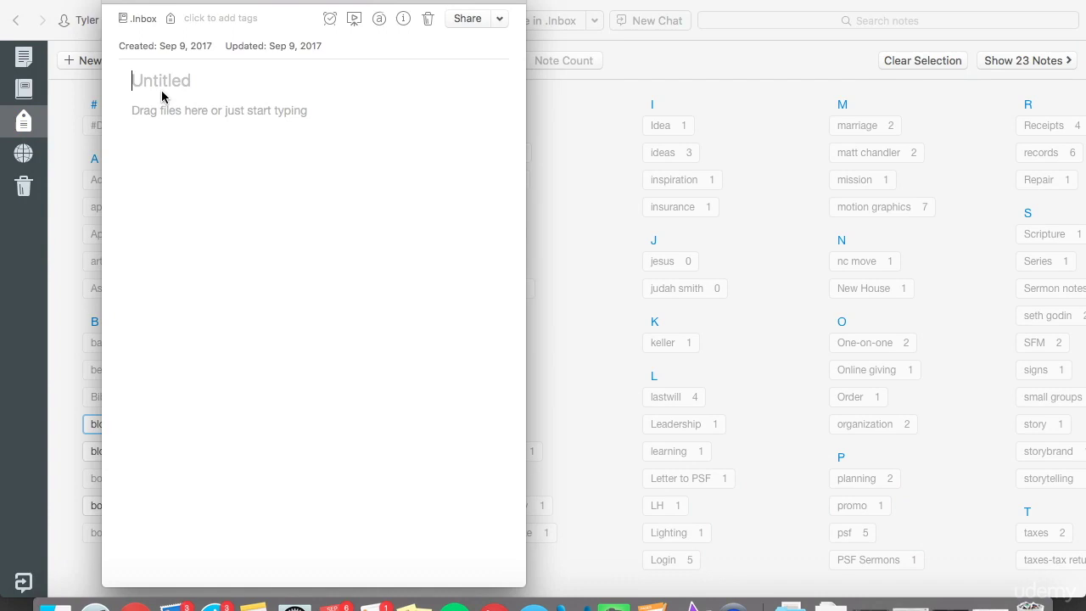
type("20")
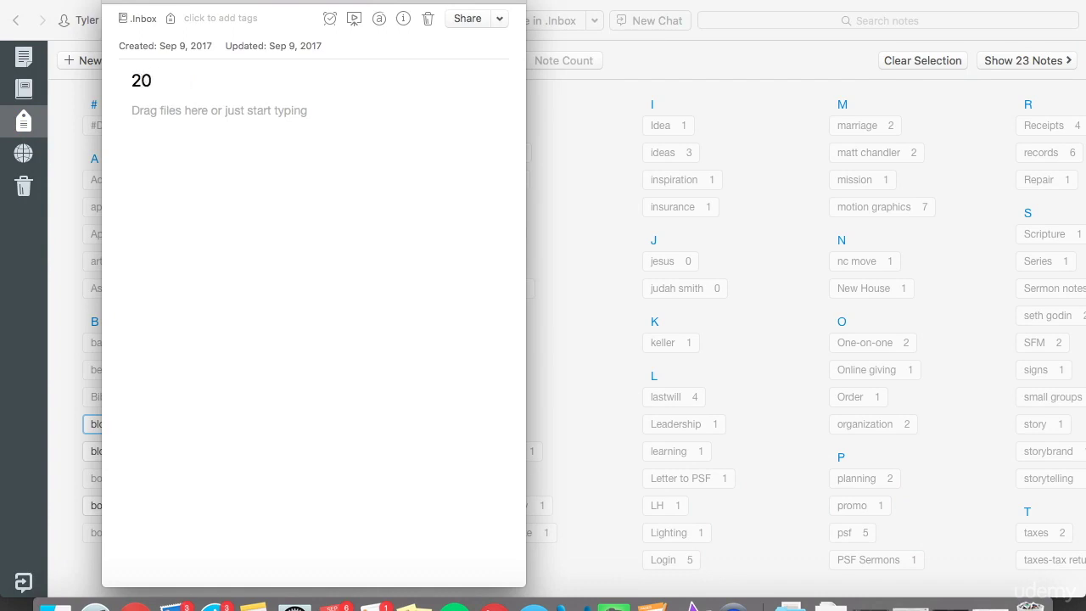
type(" Lessons My 2")
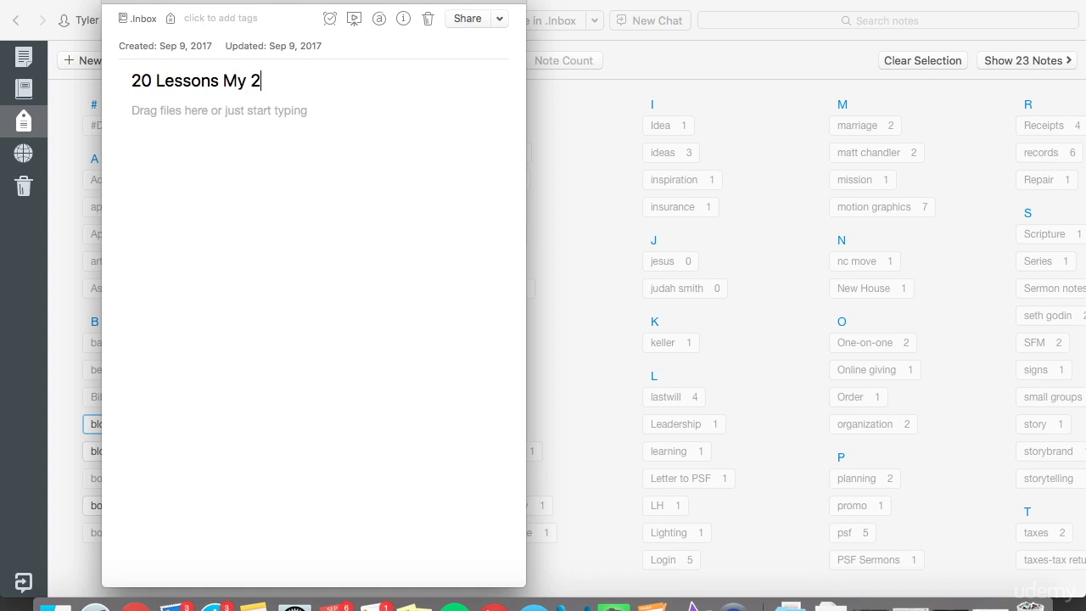
key("BackSpace")
type("Two Year Old Son ")
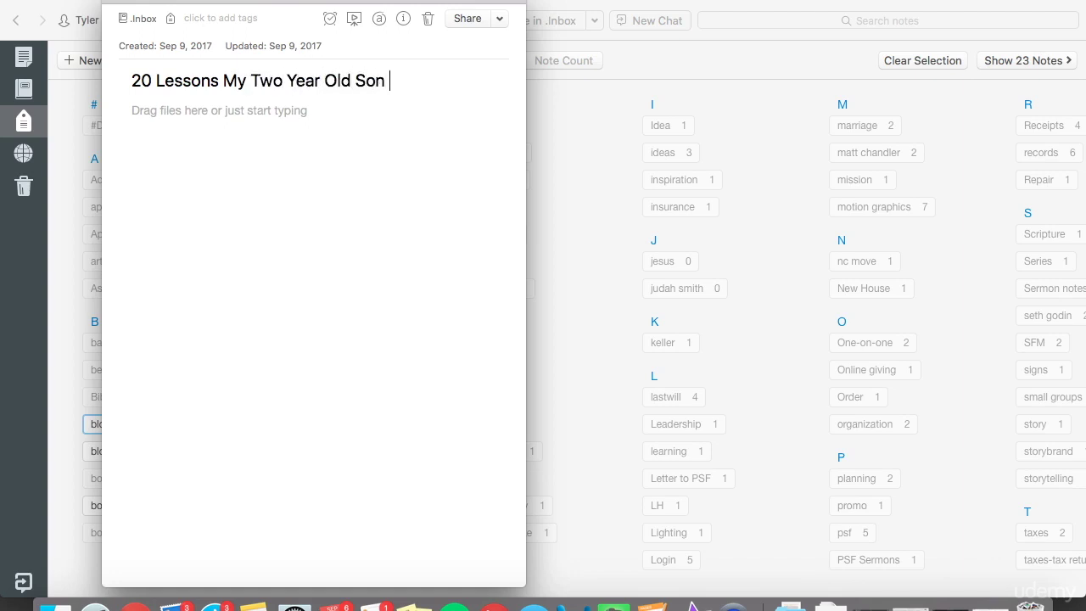
type("Has Taguht")
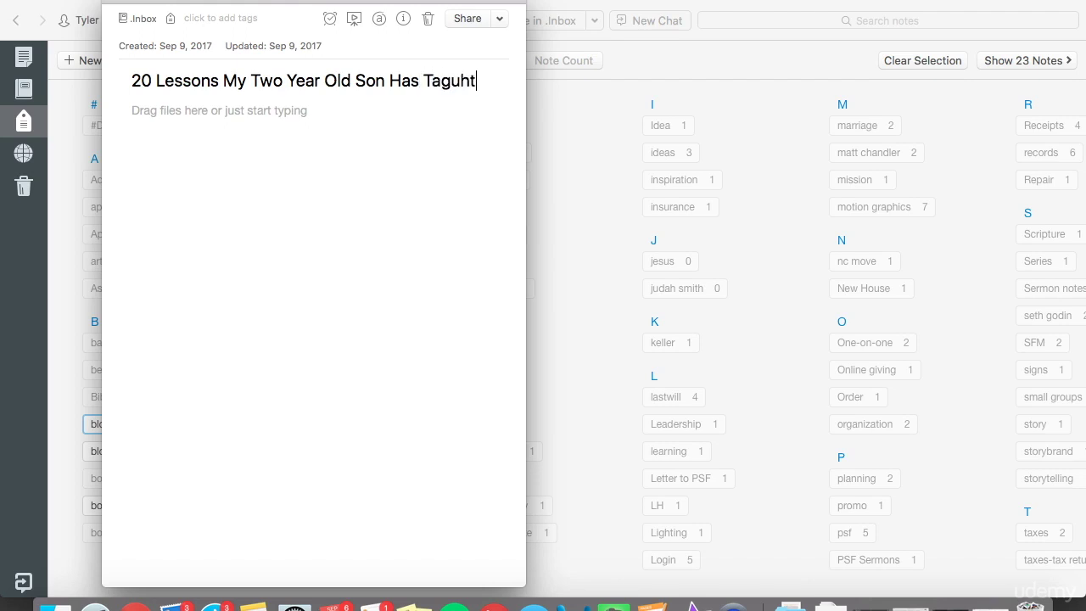
key("BackSpace")
key("BackSpace")
key("BackSpace")
key("BackSpace")
type("ught Me")
left_click(203, 111)
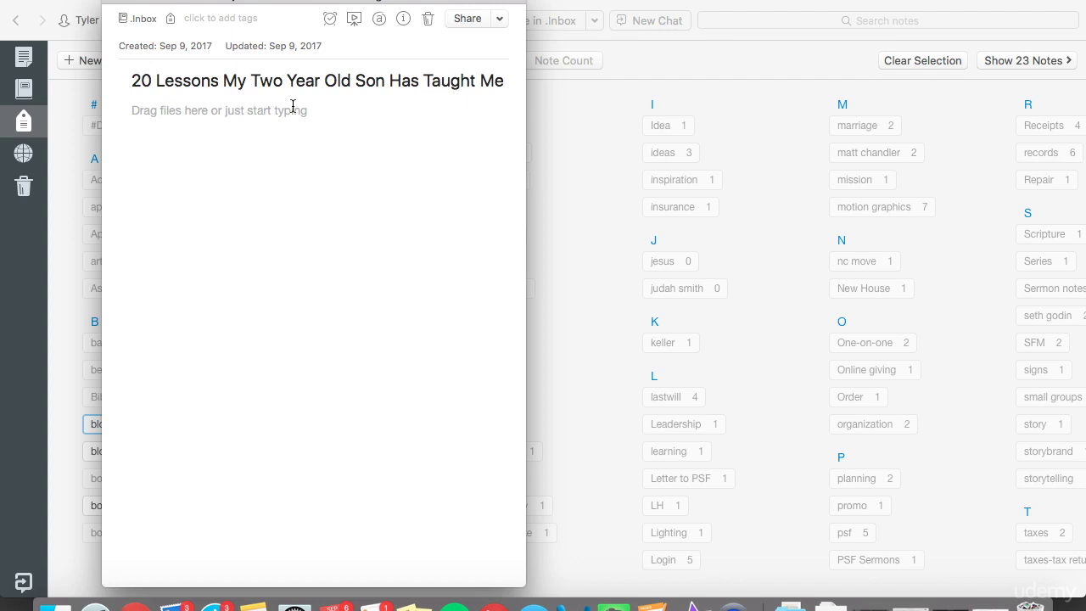
left_click(293, 111)
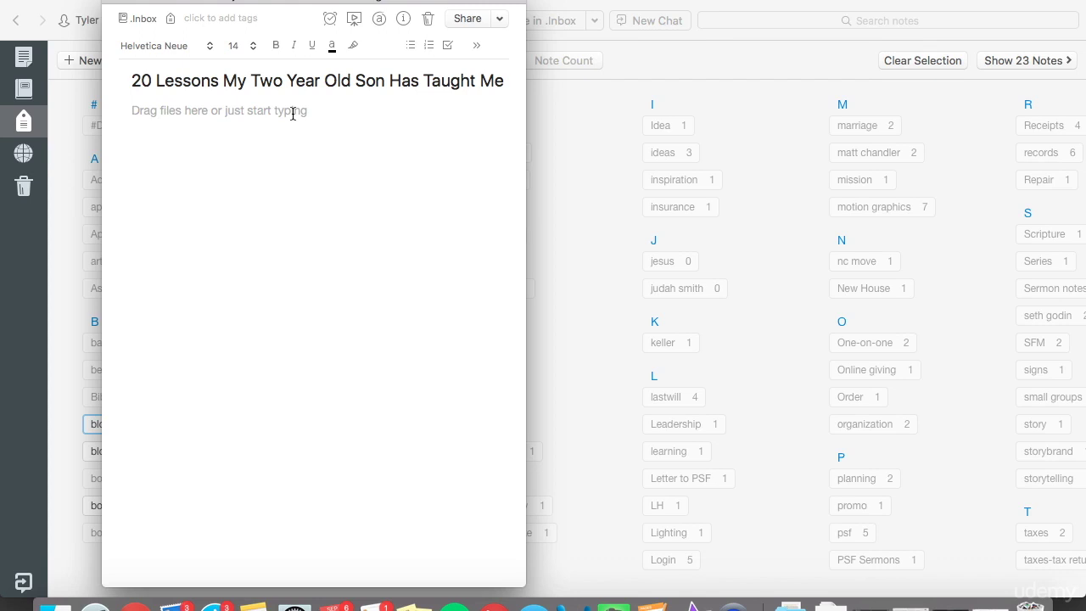
Step: Write 'Light hearted article' and a line about 20 lessons taught about life in the body
type("Light heard")
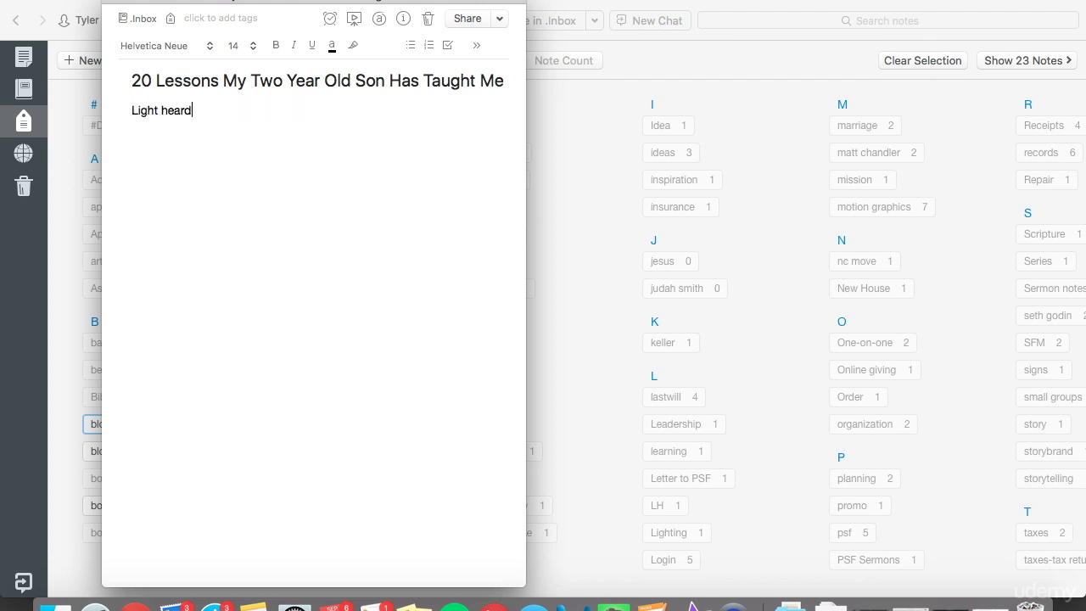
type("ed")
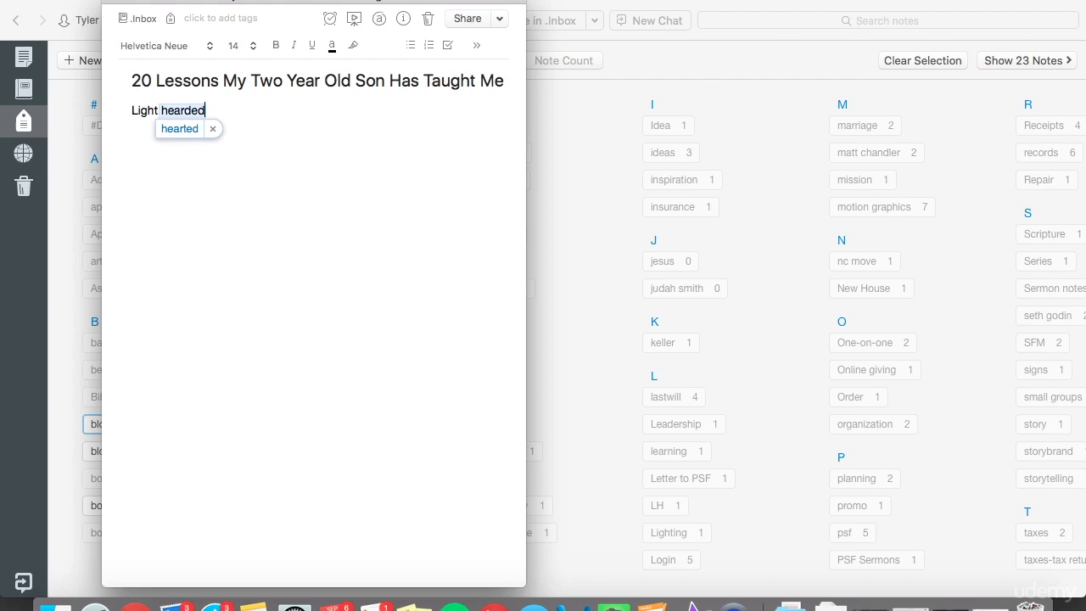
left_click(187, 129)
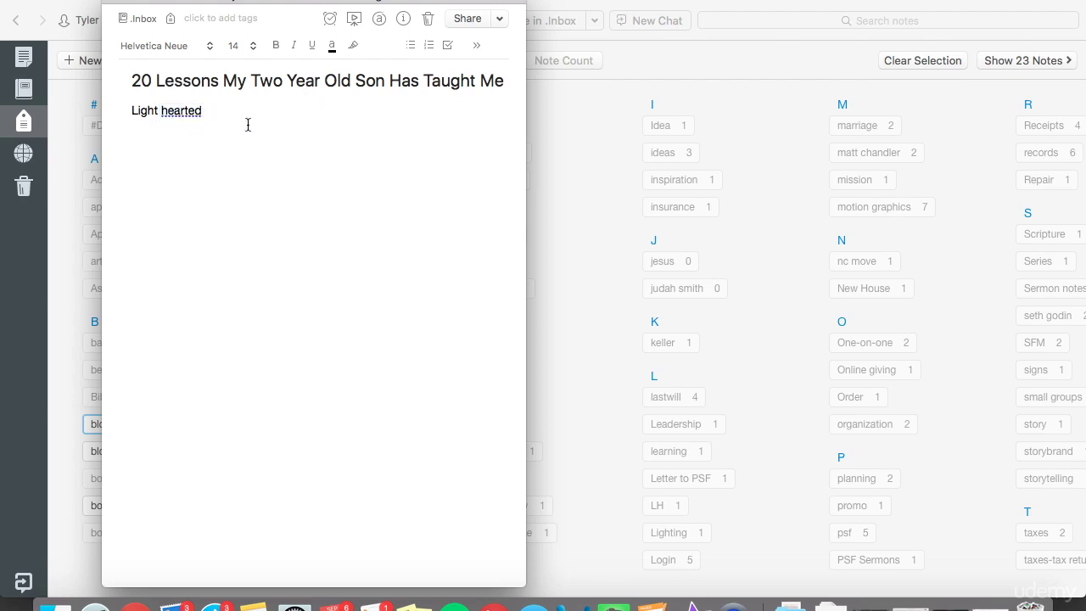
type("article")
key("Return")
type("20 lessons ")
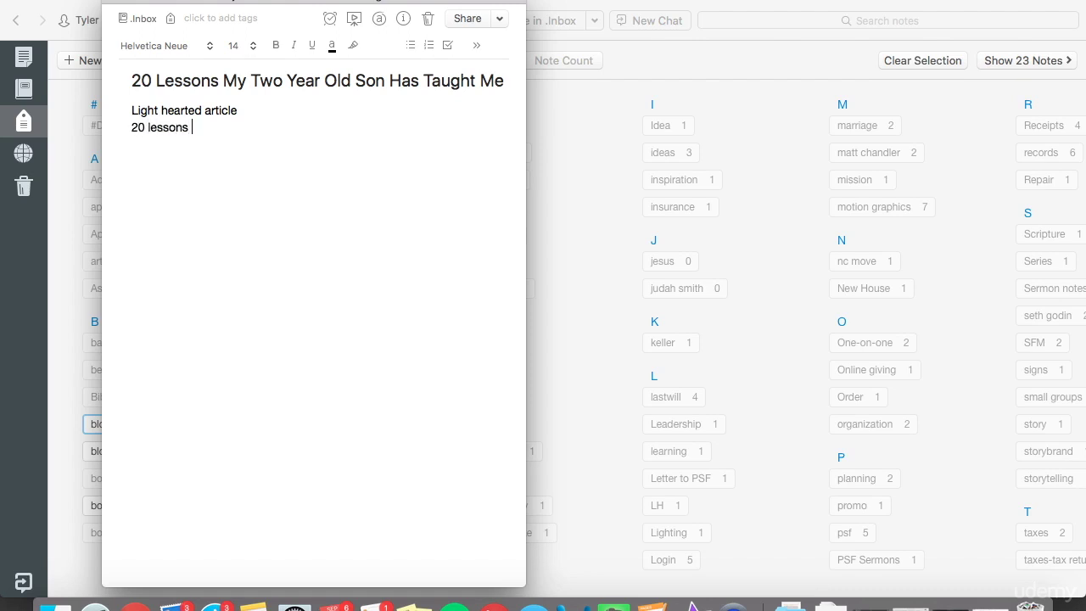
type("ASs")
key("BackSpace")
key("BackSpace")
type("sher has taught me")
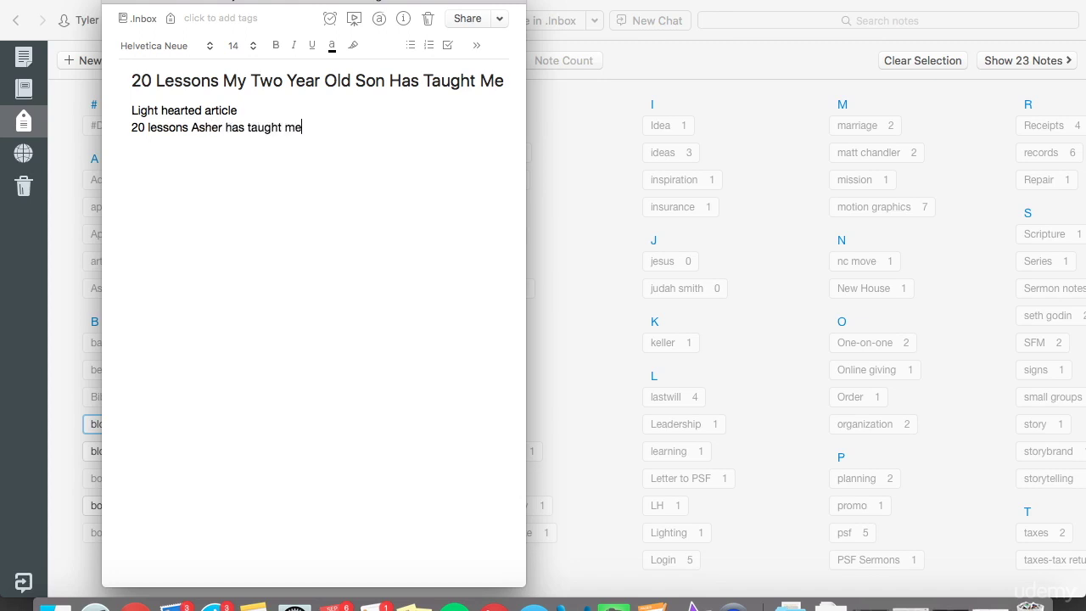
type(" about life")
key("Return")
Step: Add the 'blog idea' tag to the note, raising that tag's count to 24
left_click(193, 21)
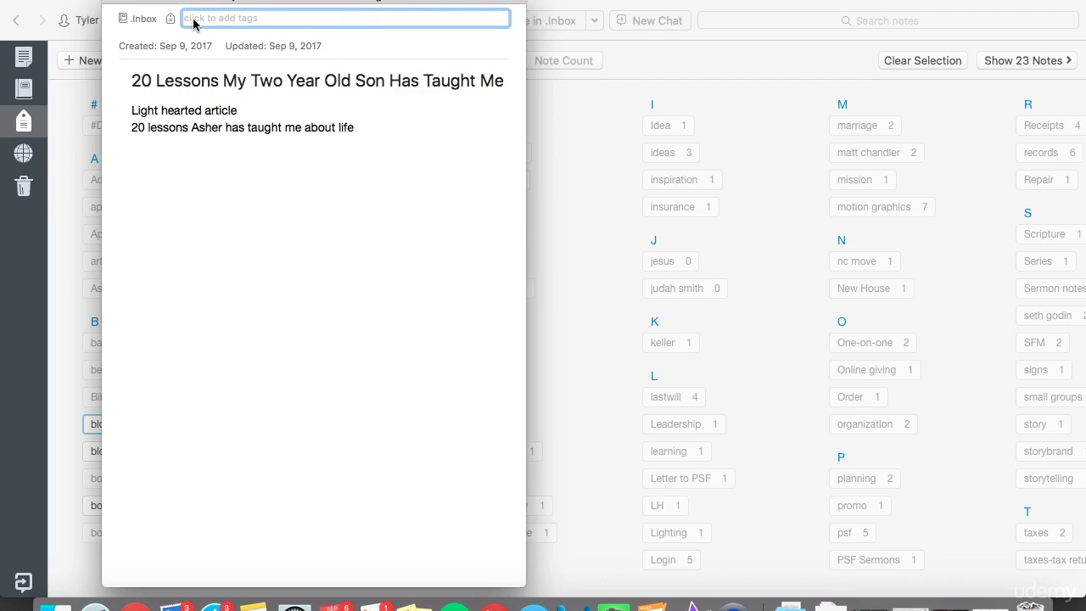
type("blog idea")
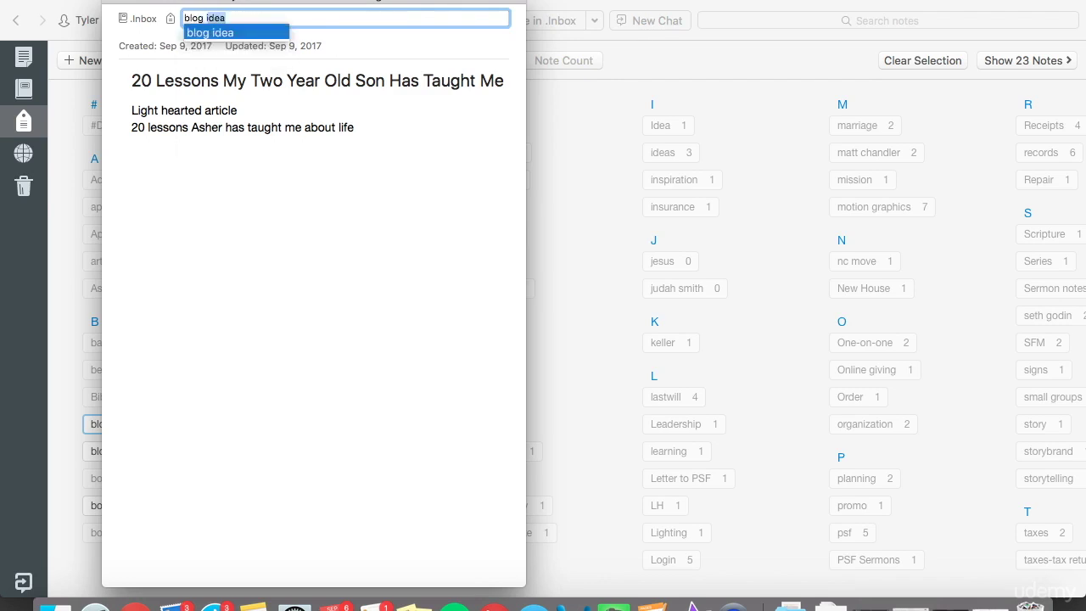
key("Return")
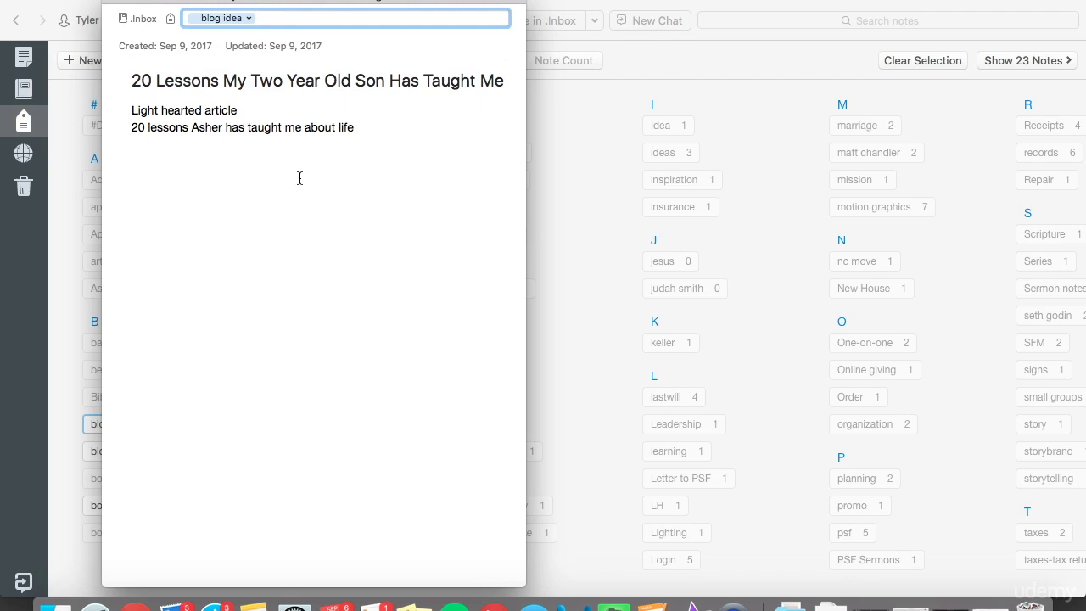
left_click(274, 177)
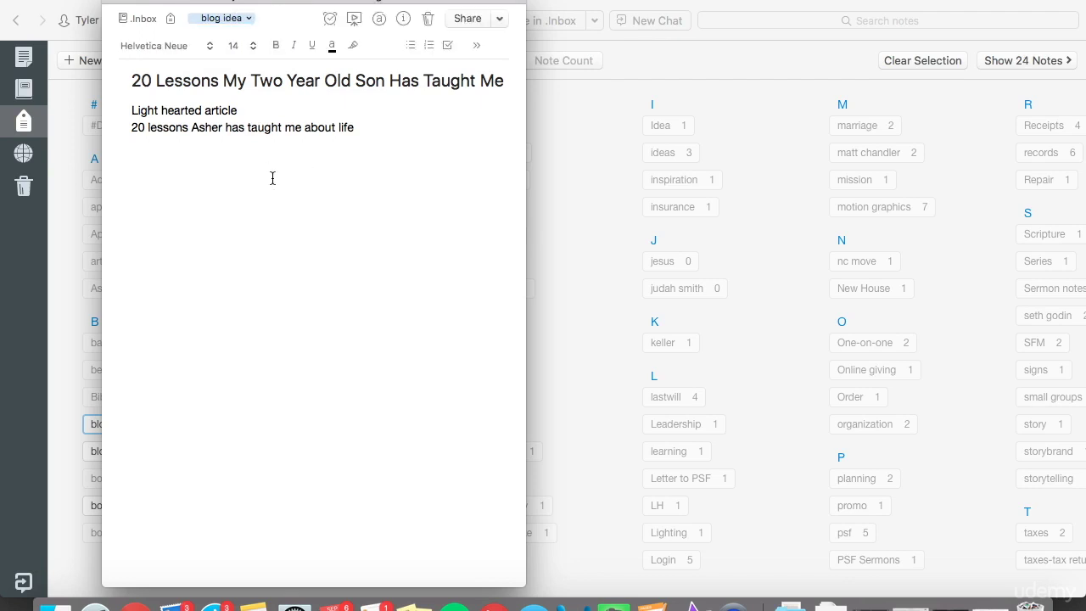
Step: Close the note, search for notes tagged 'blog idea', and open the 20 Lessons note
left_click(119, 6)
left_click(847, 21)
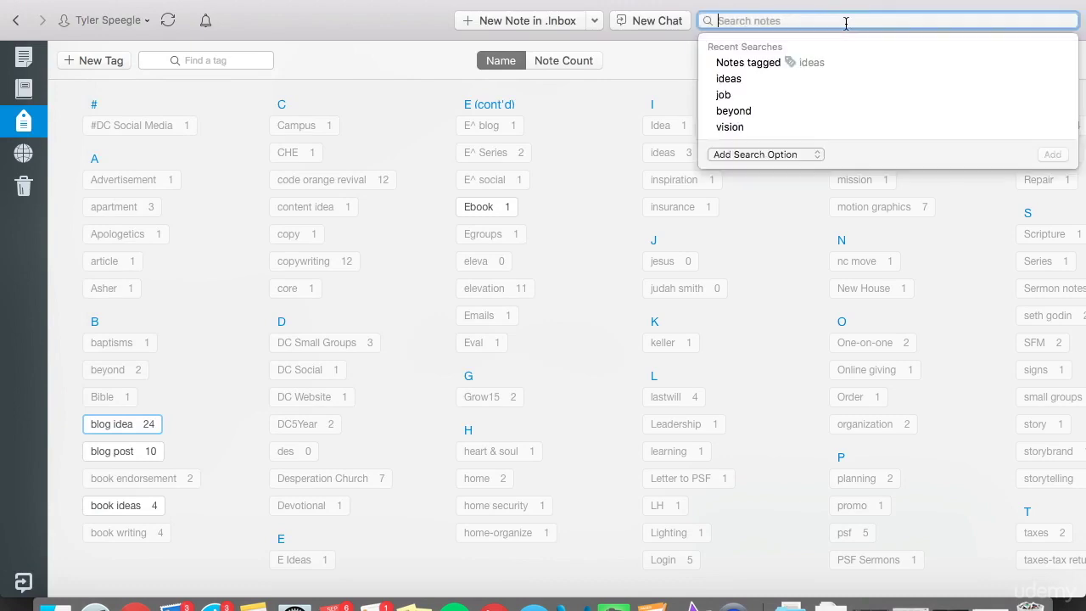
type("blog idea")
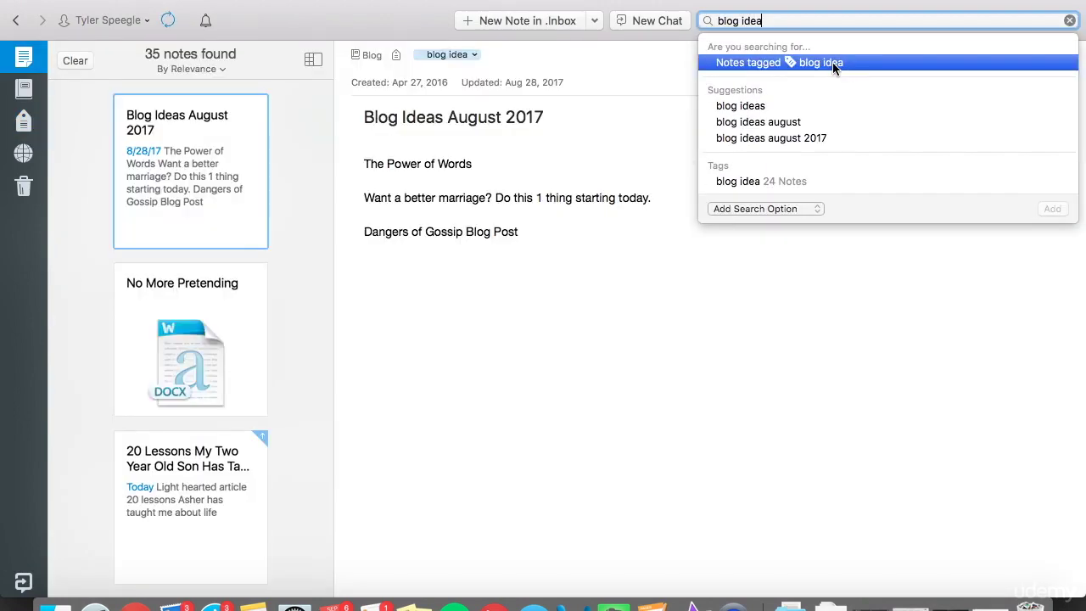
left_click(832, 62)
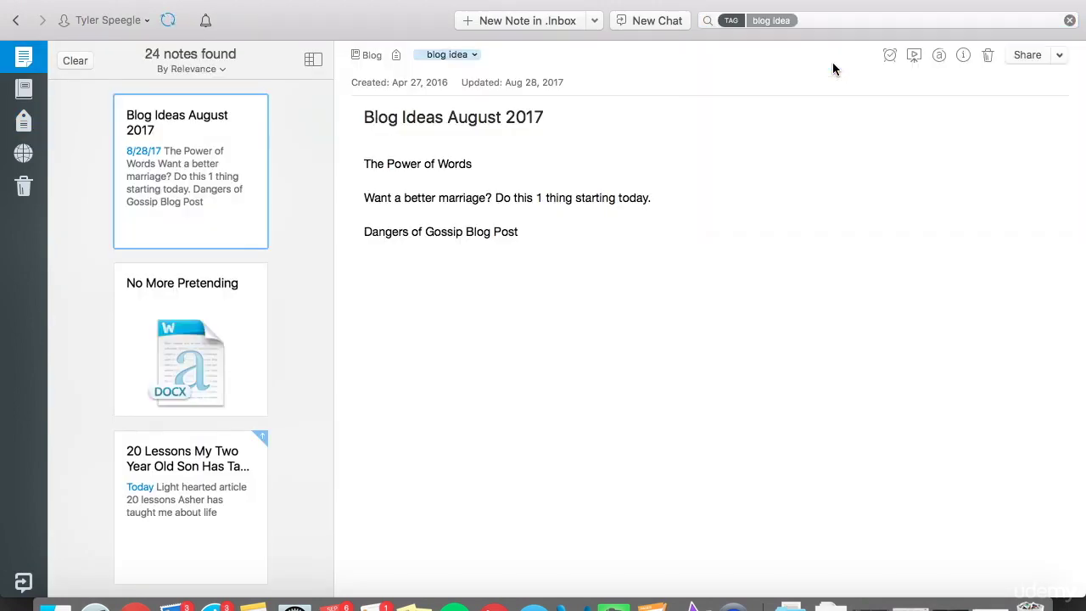
left_click(227, 486)
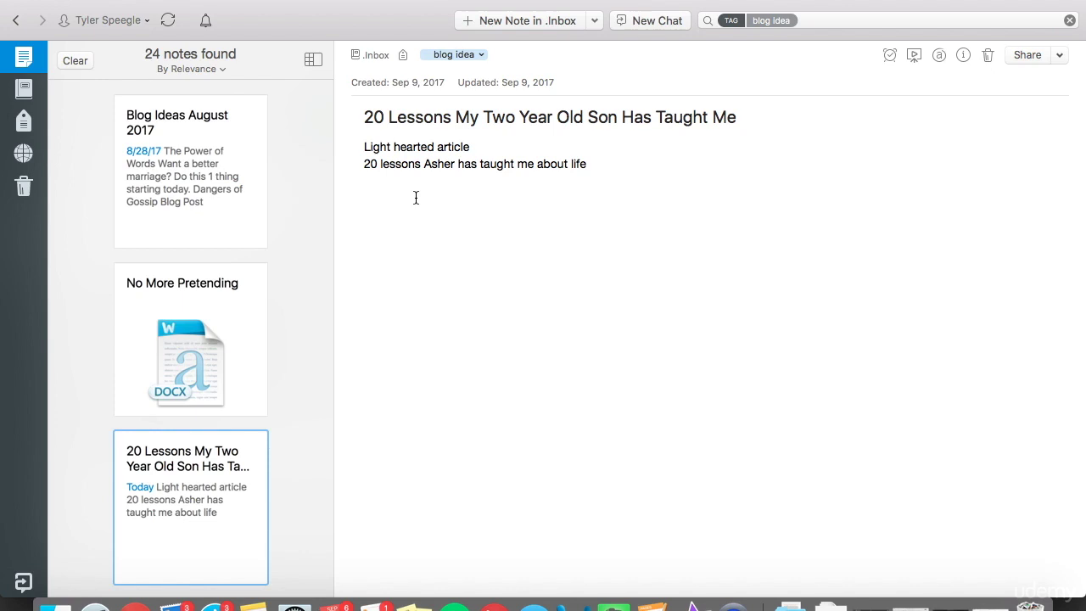
left_click(628, 160)
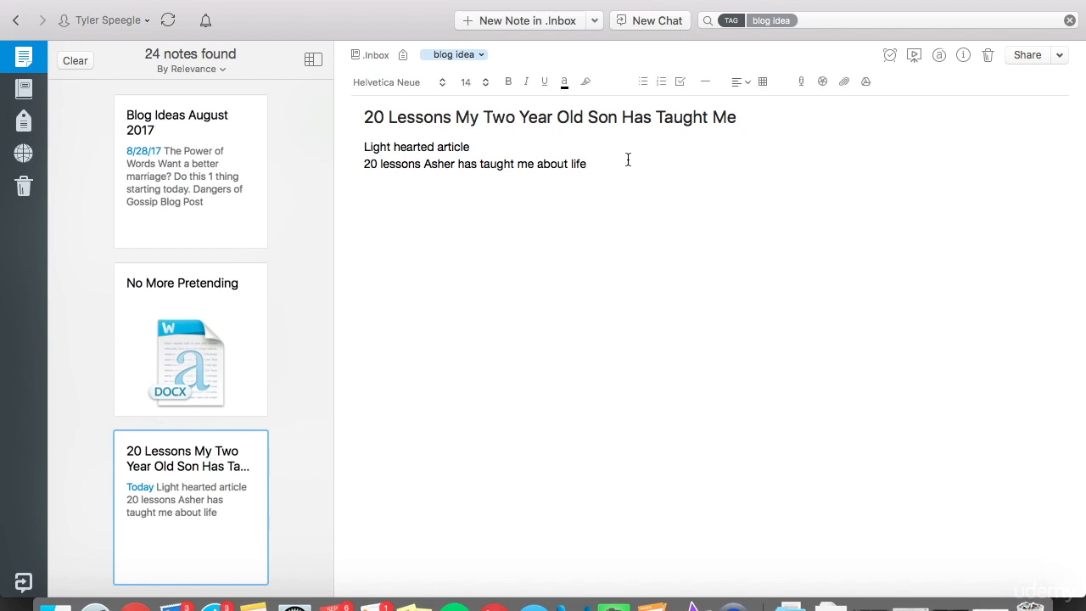